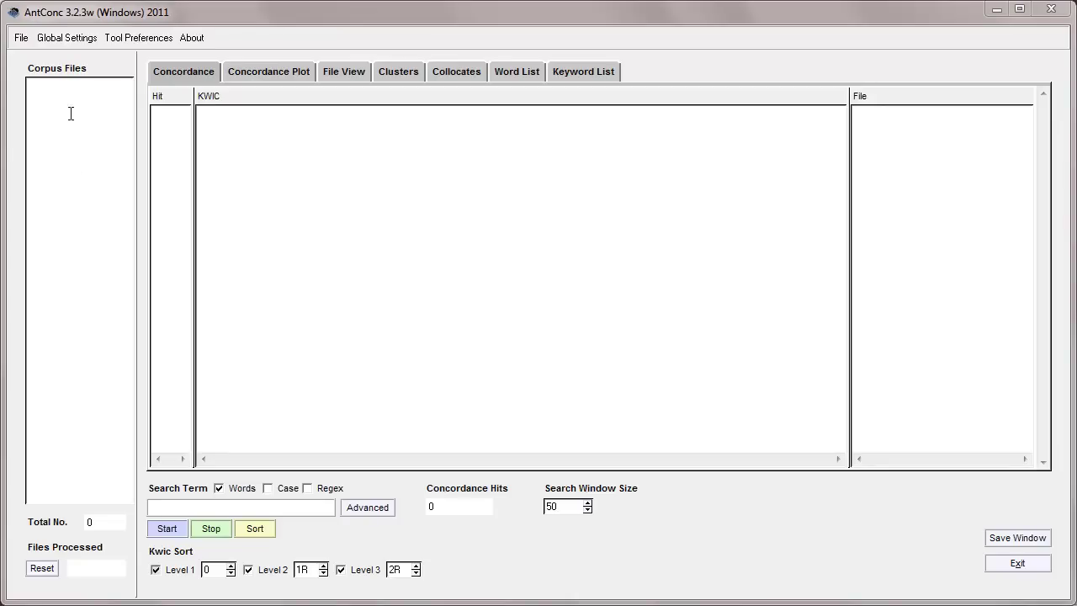
Load taa_unit1.txt through taa_unit12.txt from the taa_full_corpus folder into the corpus
left_click(21, 38)
left_click(41, 60)
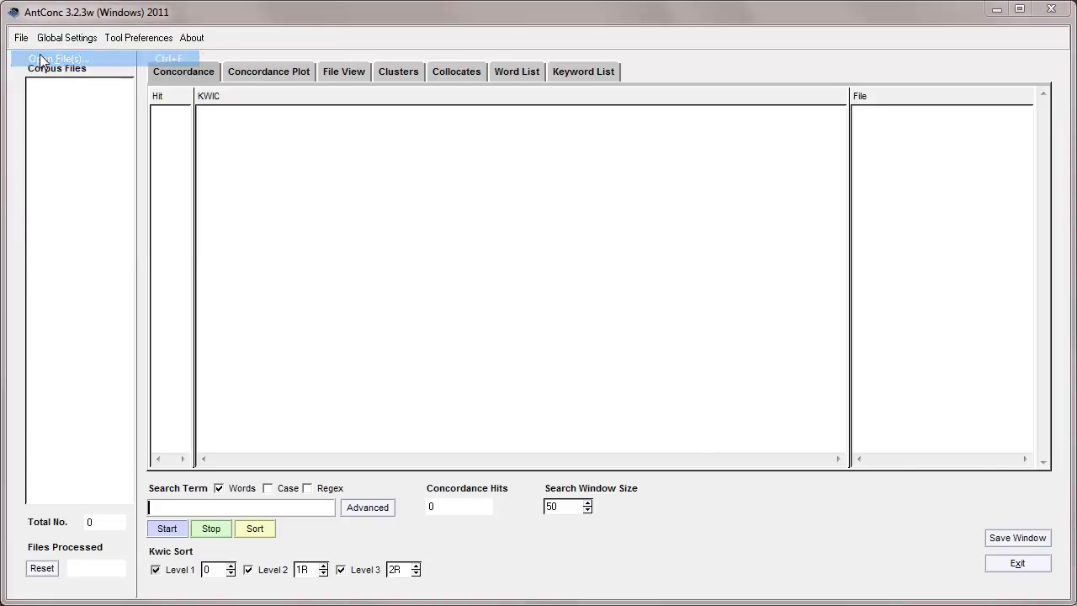
left_click(231, 152)
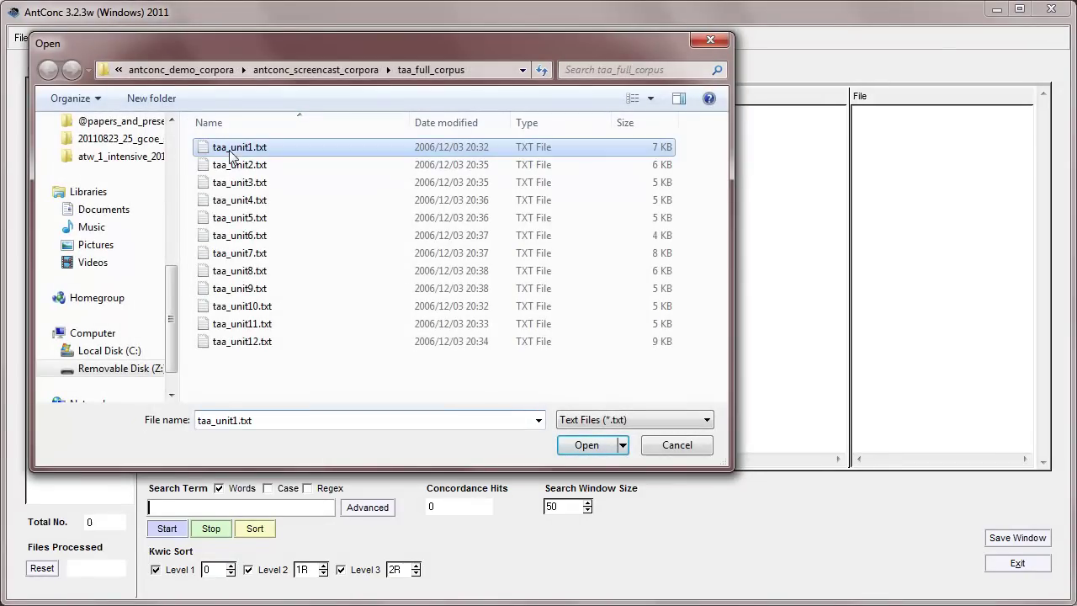
left_click(246, 341, "shift")
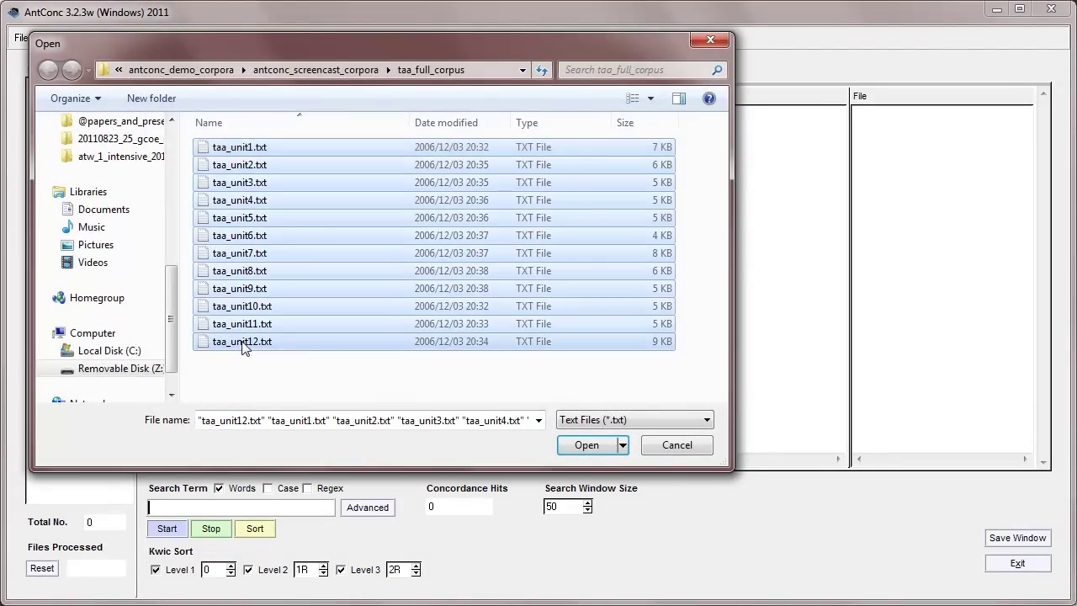
left_click(586, 445)
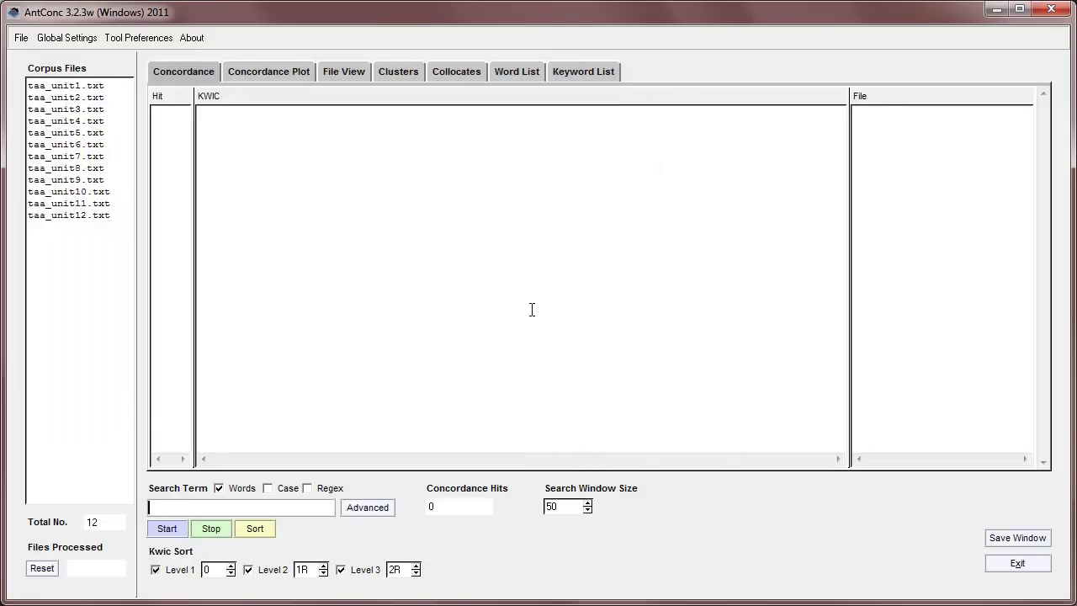
Run a concordance search for 'work', listing 23 hits with their source files
left_click(276, 72)
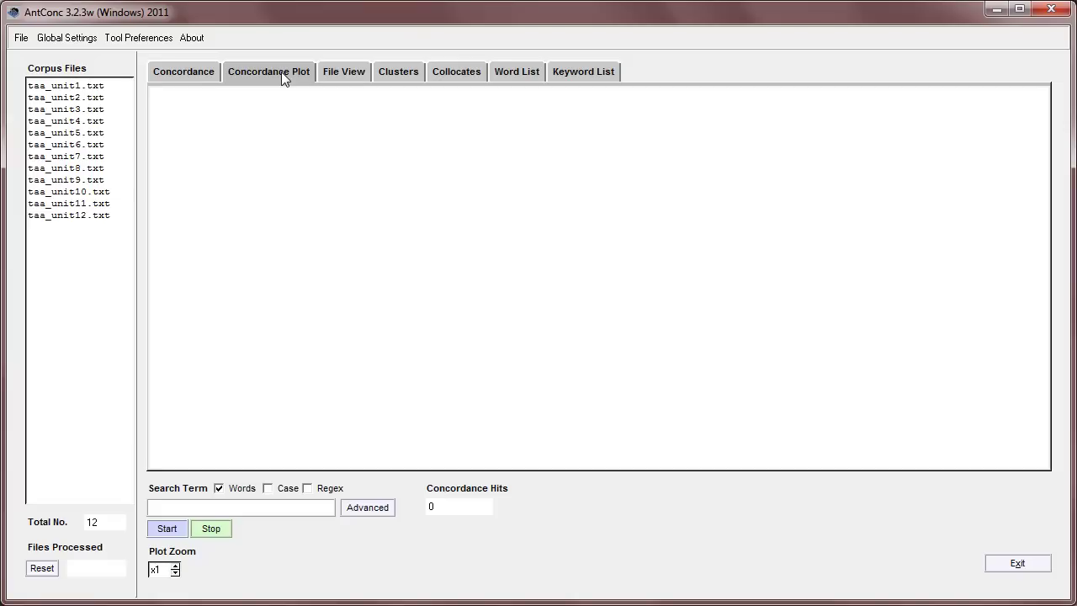
left_click(200, 70)
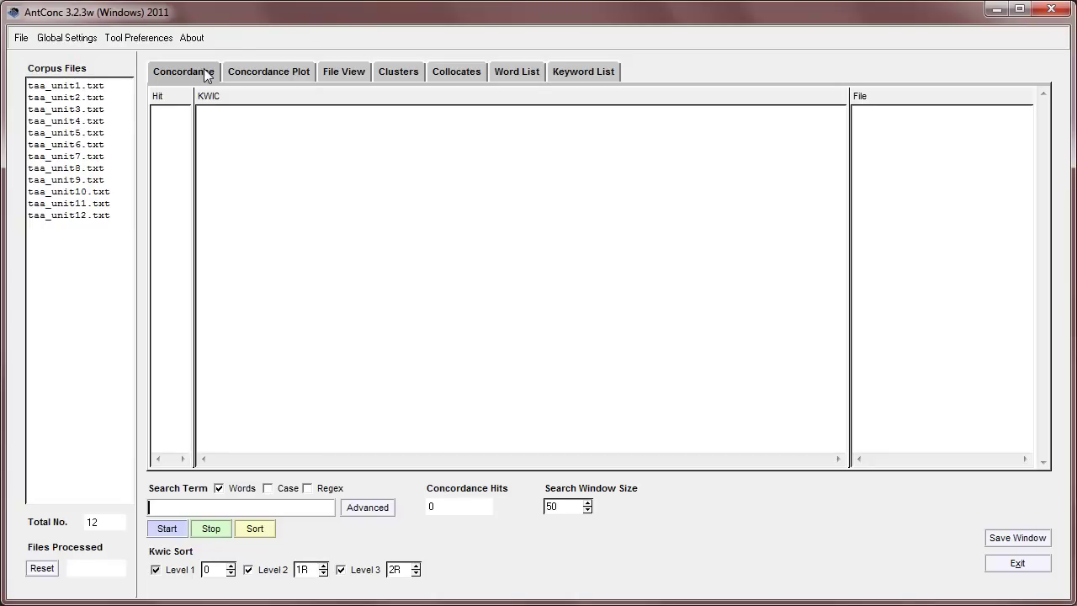
left_click(182, 507)
type("work")
key("Return")
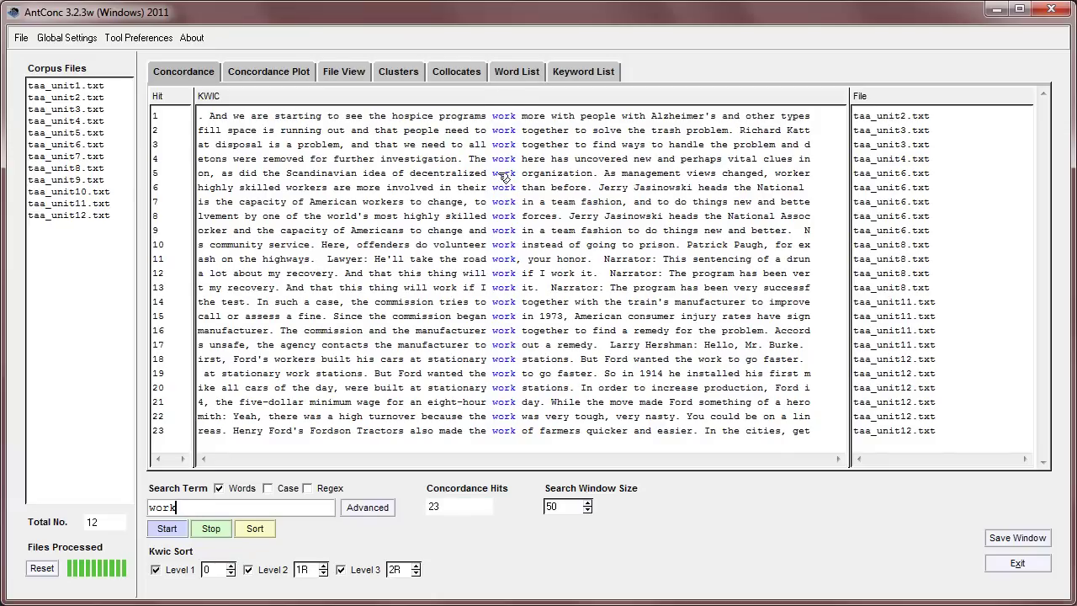
Show the Concordance Plot mapping the 23 'work' hits across seven files
left_click(276, 76)
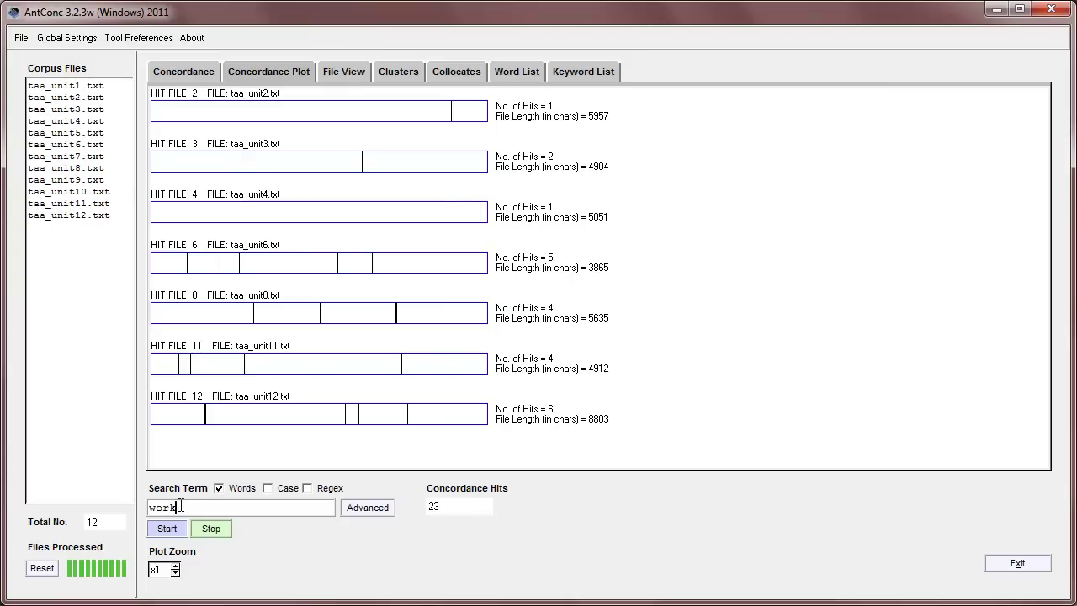
Re-run the plot search, then plot the hits for 'and'
key("Return")
key("BackSpace")
key("BackSpace")
key("BackSpace")
key("BackSpace")
type("and")
key("Return")
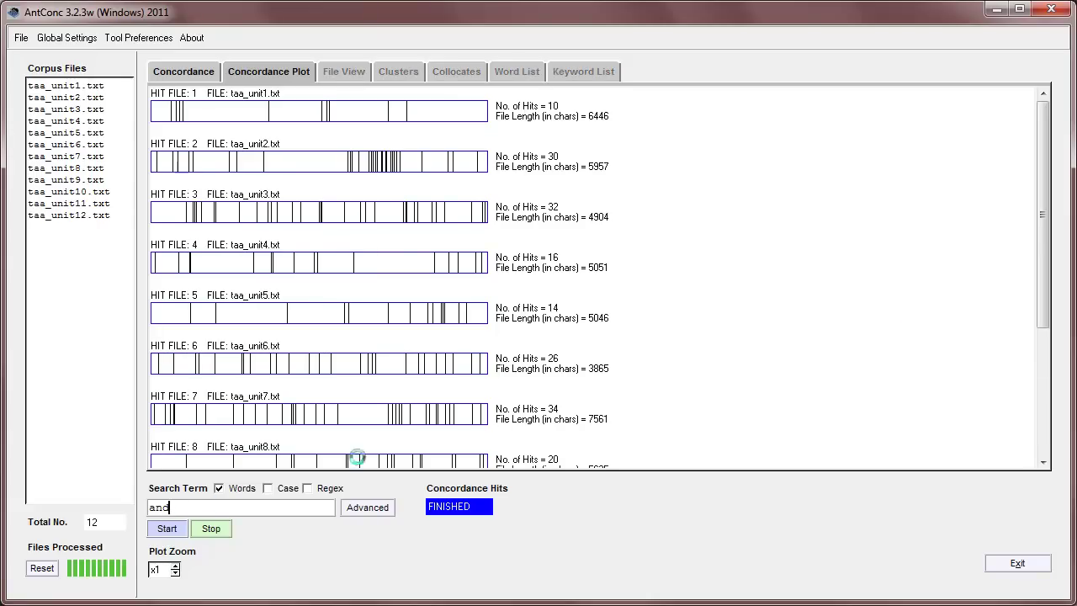
left_click_drag(1043, 221, 1035, 165)
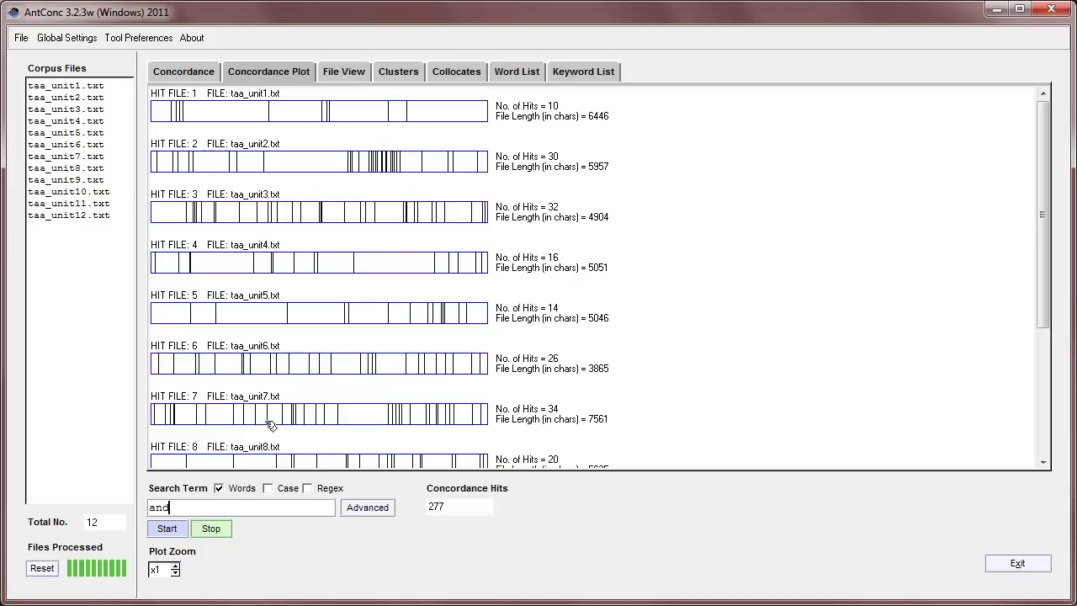
Plot hits for 'work*', then for the wildcard pattern 'be *ing' (9 hits)
key("BackSpace")
key("BackSpace")
key("BackSpace")
type("work*")
key("Return")
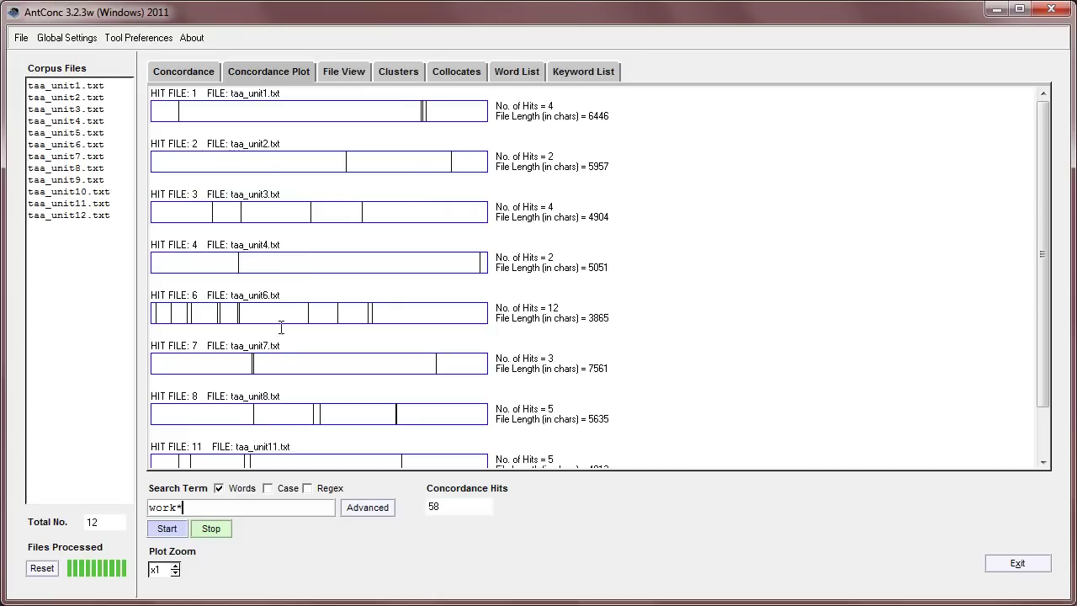
key("BackSpace")
key("BackSpace")
key("BackSpace")
key("BackSpace")
type("to")
key("BackSpace")
key("BackSpace")
type("be *ing")
key("Return")
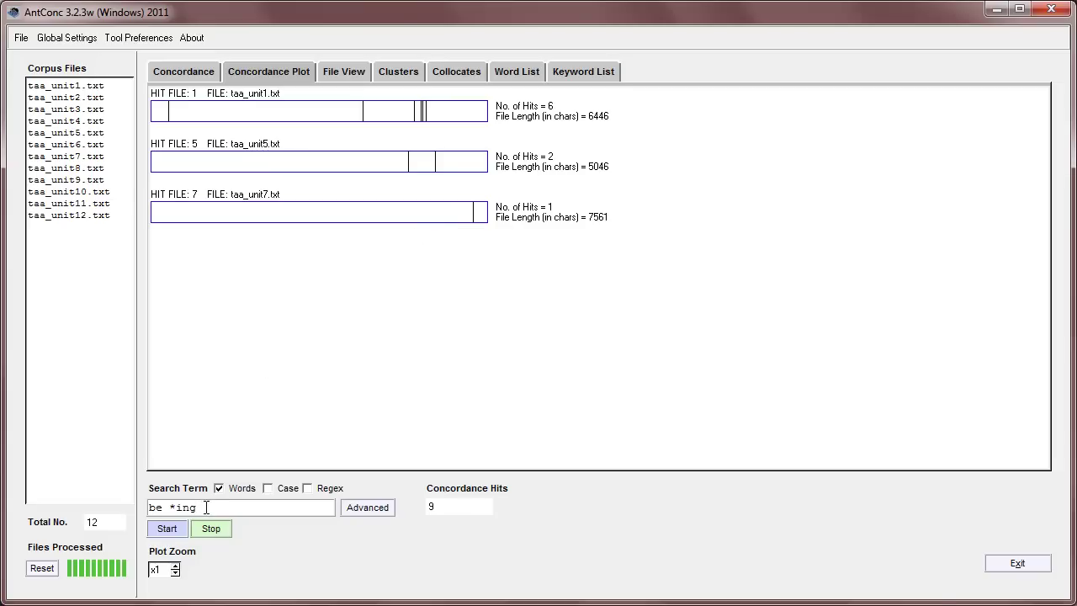
Replace the search term with 'work*' and add 'with' as an advanced-search context word
left_click_drag(202, 506, 135, 518)
type("work*")
left_click(375, 518)
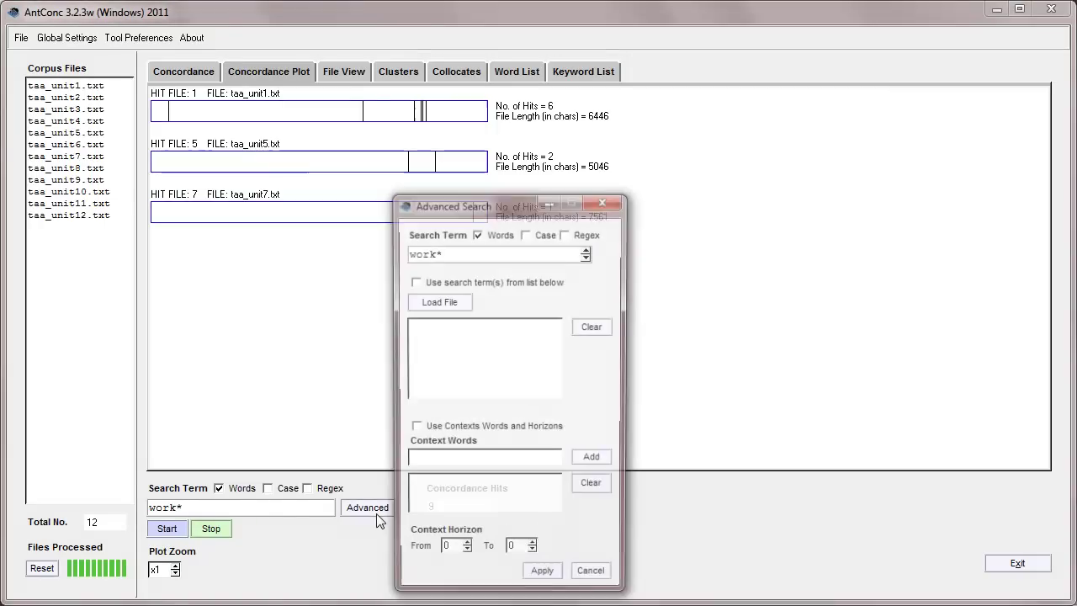
left_click(413, 428)
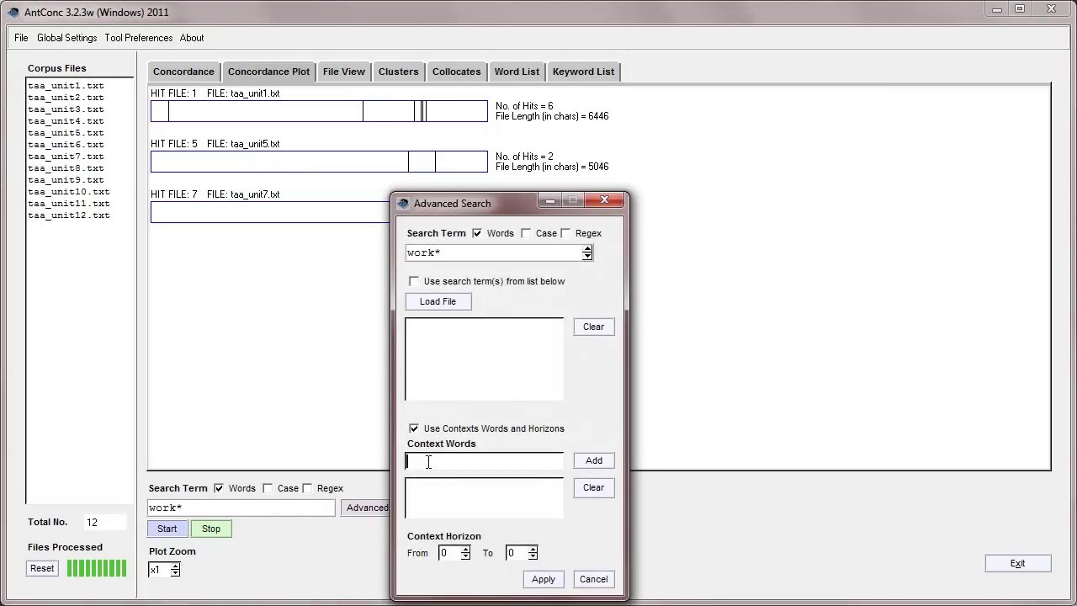
type("with")
key("Return")
Set the context horizon to 3L–3R, apply it, and rerun the search
left_click(466, 556)
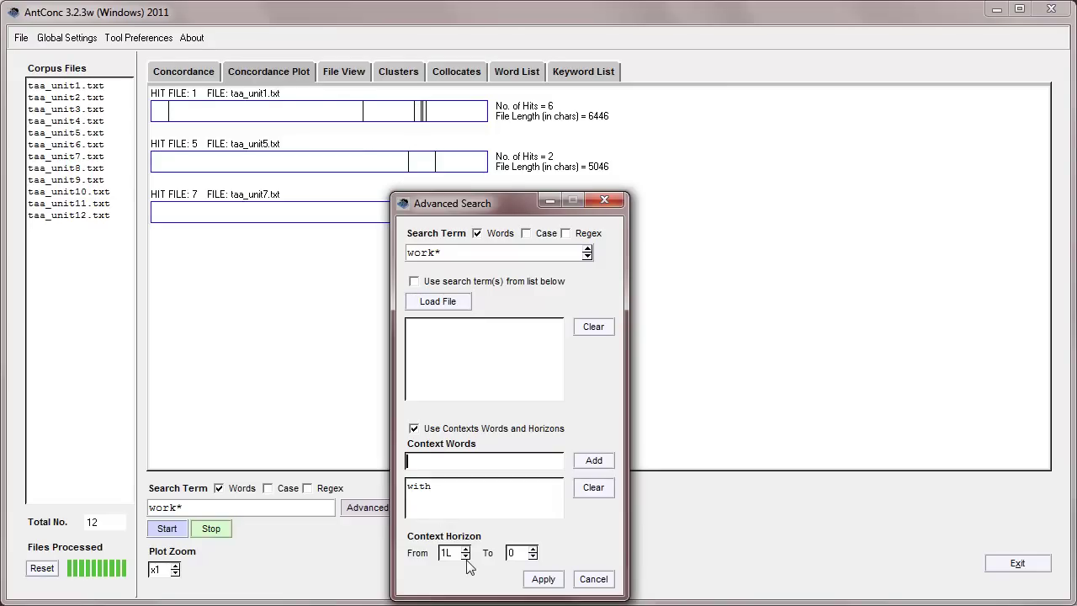
left_click(533, 548)
left_click(532, 548)
left_click(532, 549)
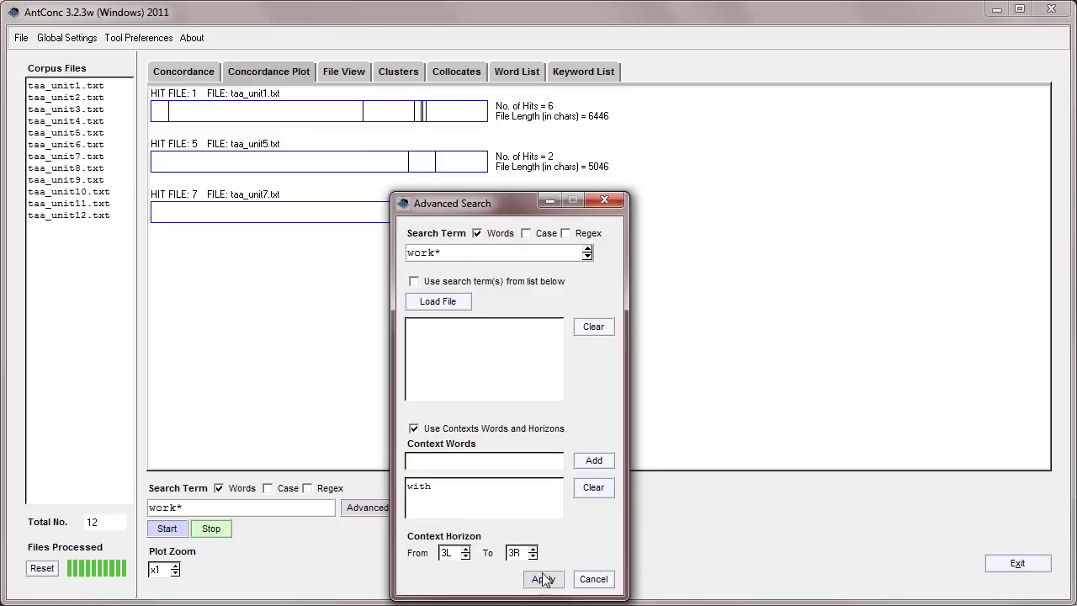
left_click(544, 578)
left_click(177, 532)
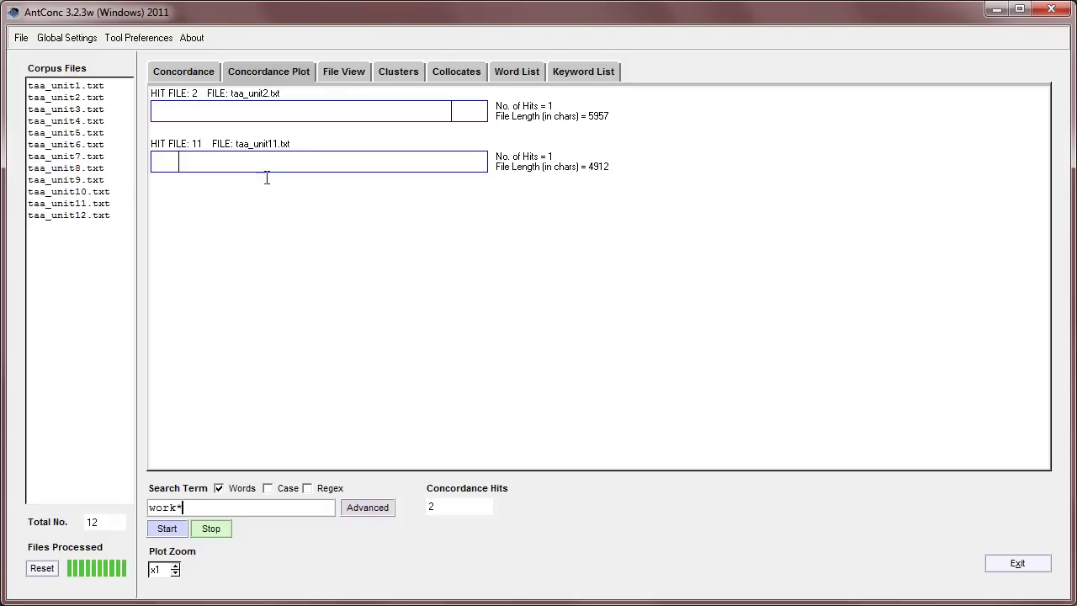
Inspect the work hit in taa_unit11.txt's text, selecting the context word 'with'
left_click(179, 165)
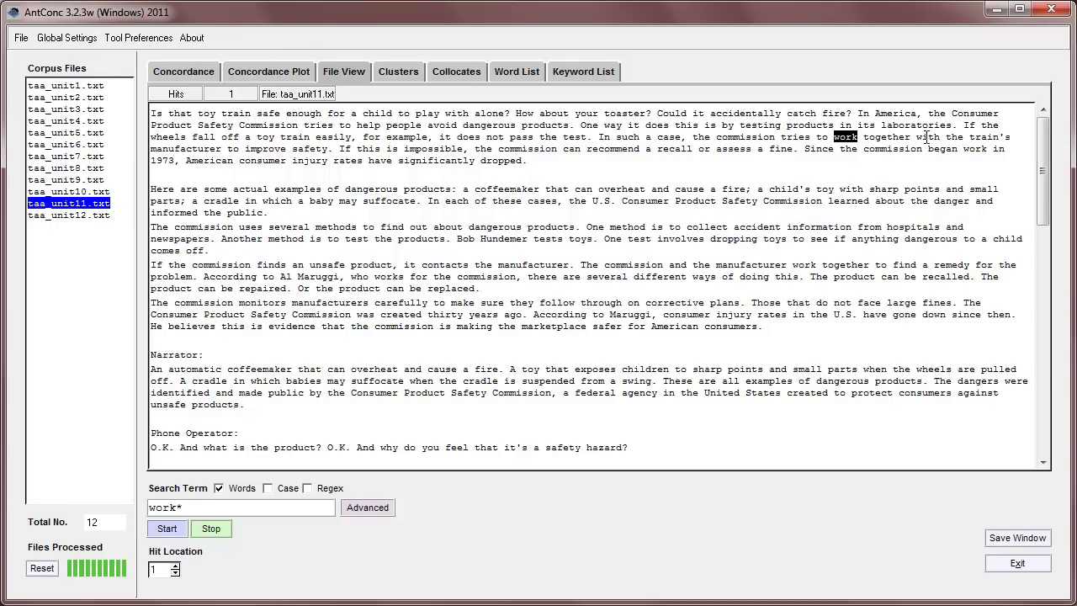
double_click(927, 137)
left_click(287, 73)
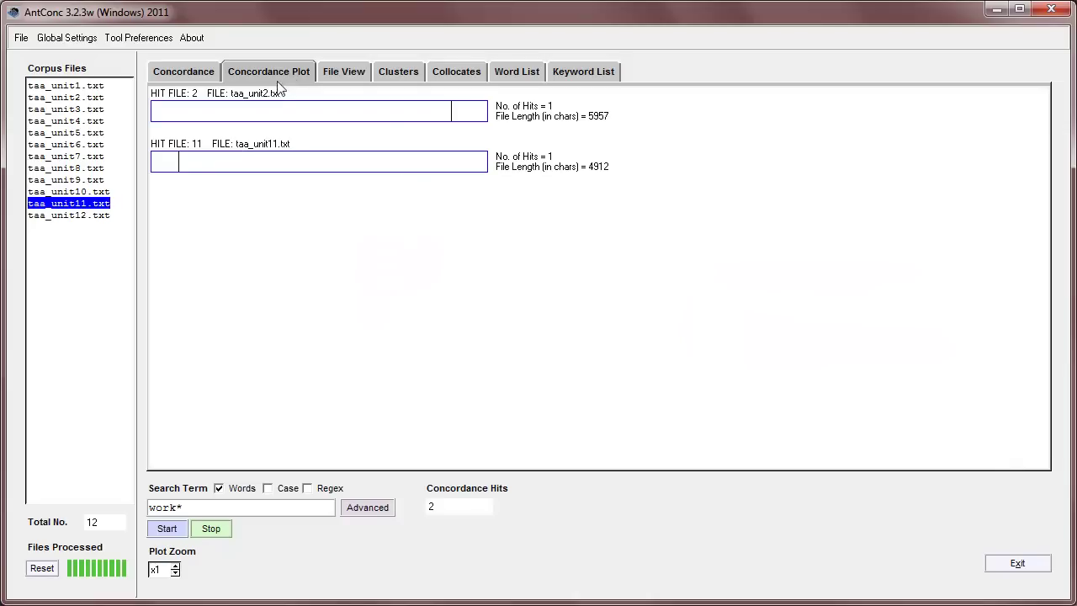
left_click(180, 163)
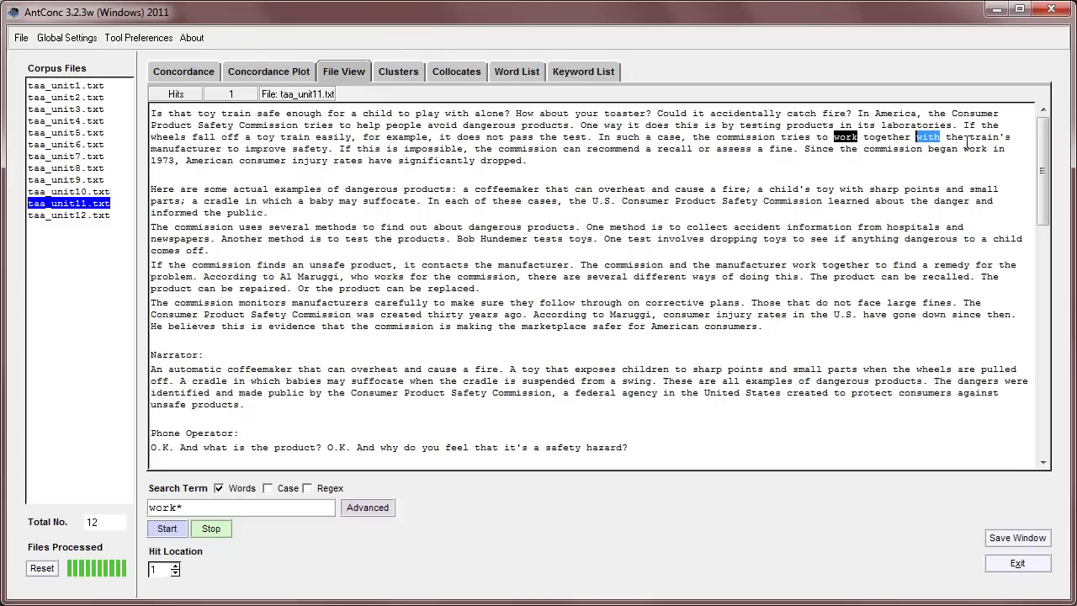
left_click(265, 72)
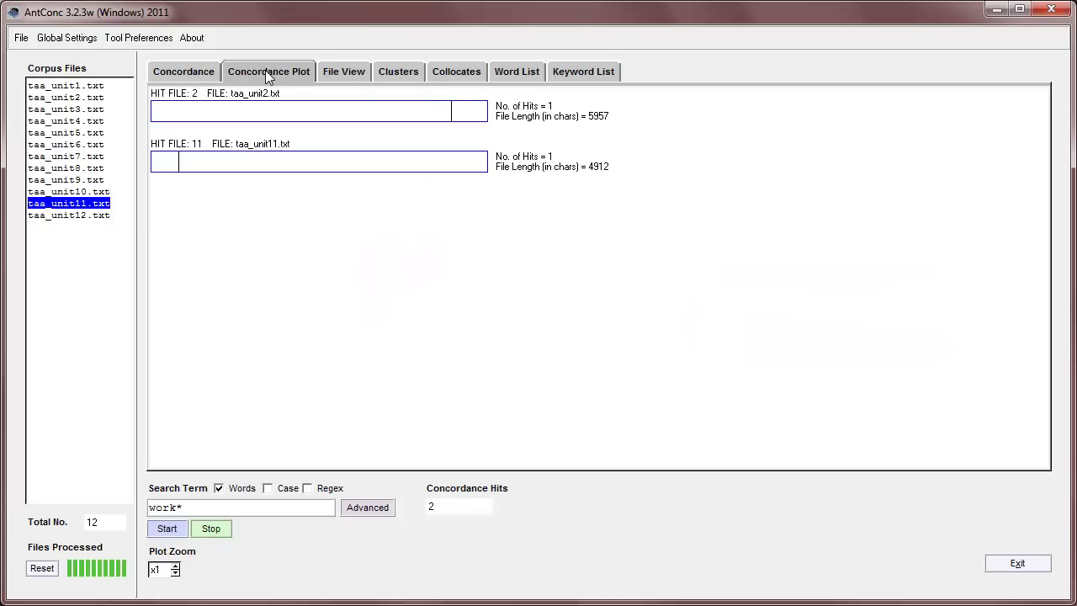
Read the work hit in taa_unit2.txt's text, then return to the plot
left_click(452, 111)
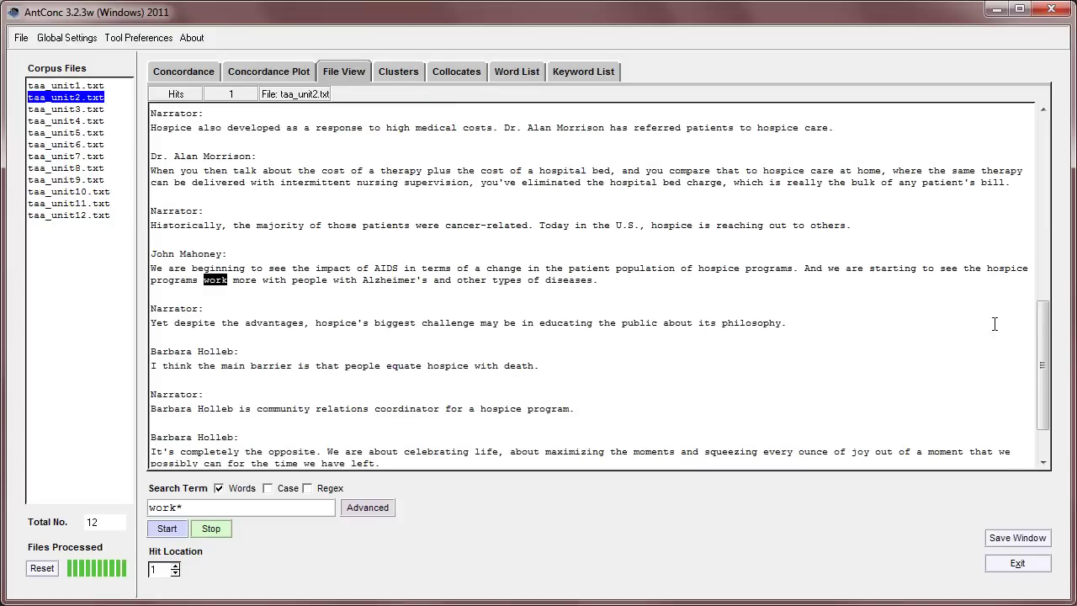
left_click_drag(1038, 345, 964, 342)
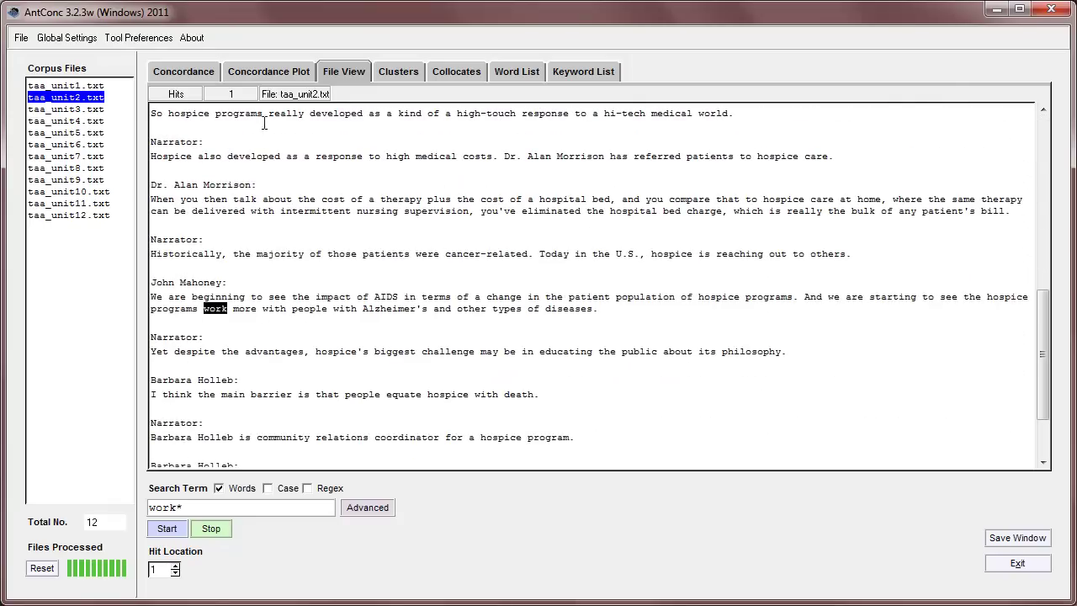
left_click(257, 74)
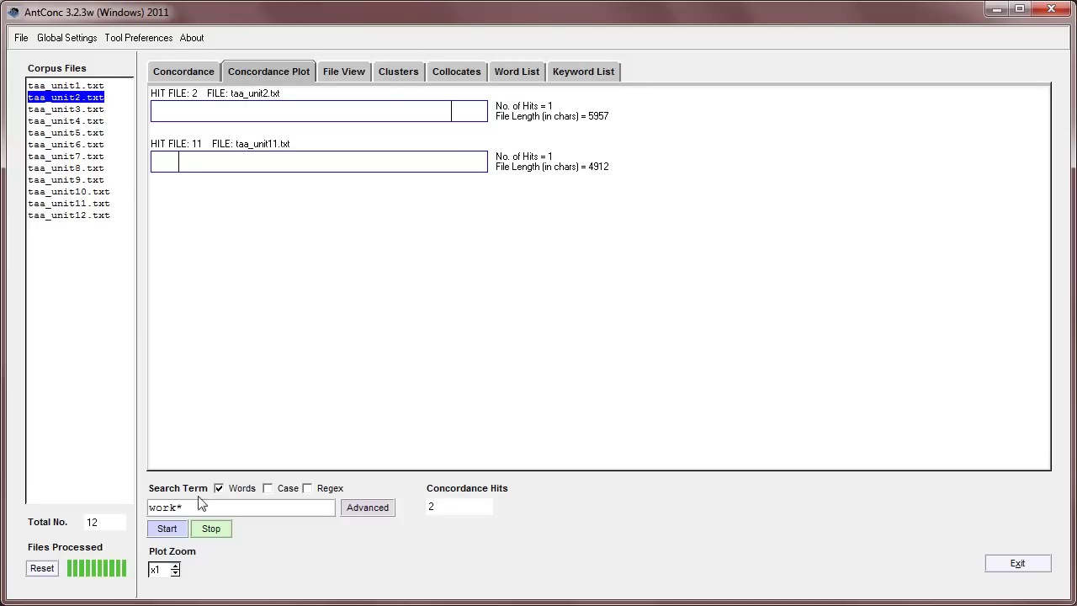
Set the plot zoom to x2 and plot the hits for 'and'
left_click(175, 566)
left_click(175, 566)
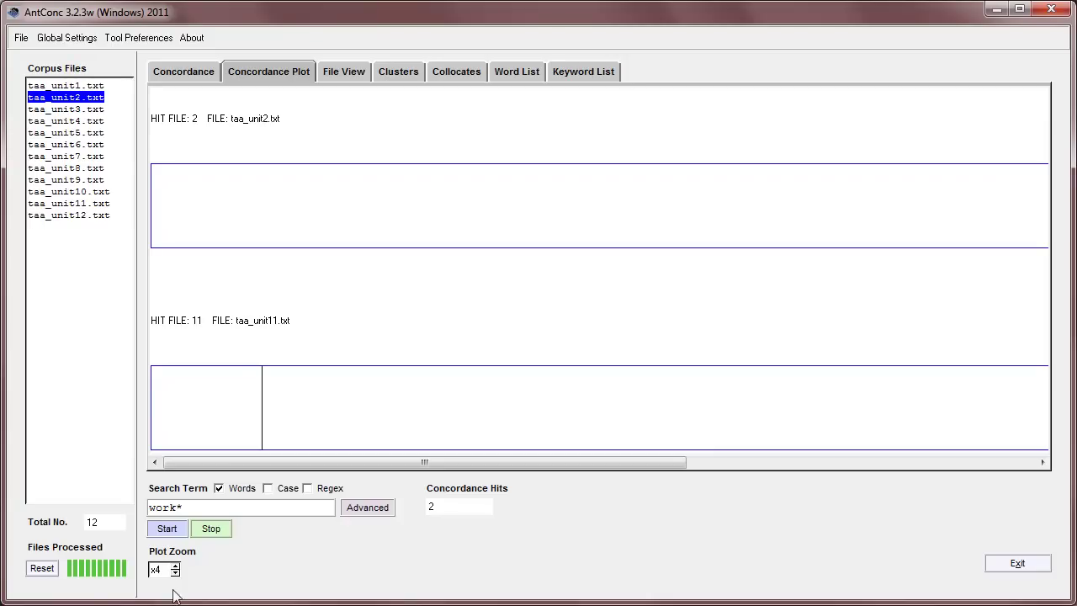
left_click(174, 573)
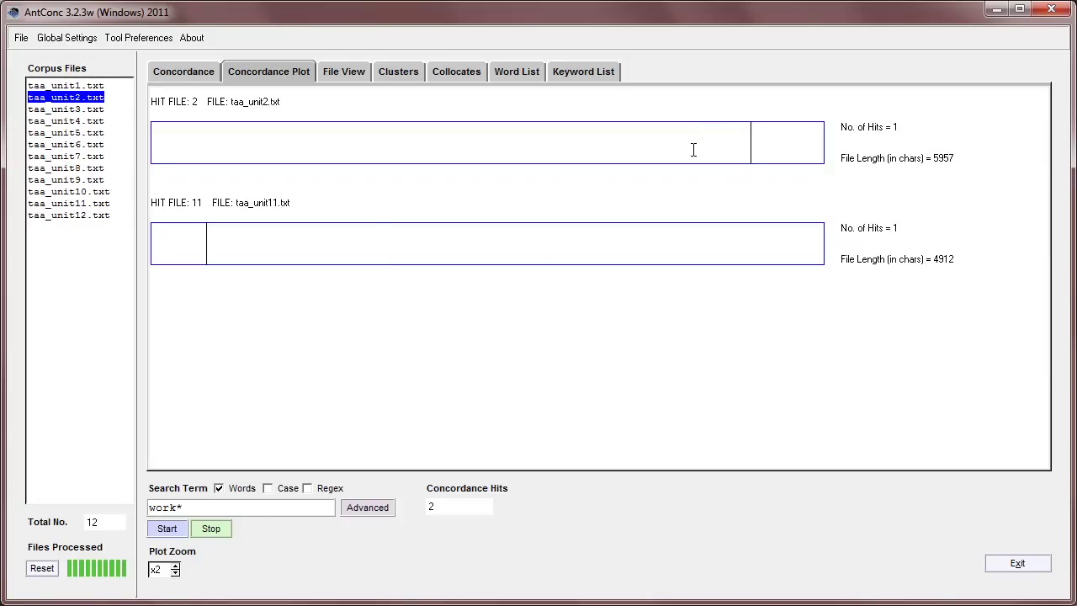
left_click_drag(190, 504, 118, 514)
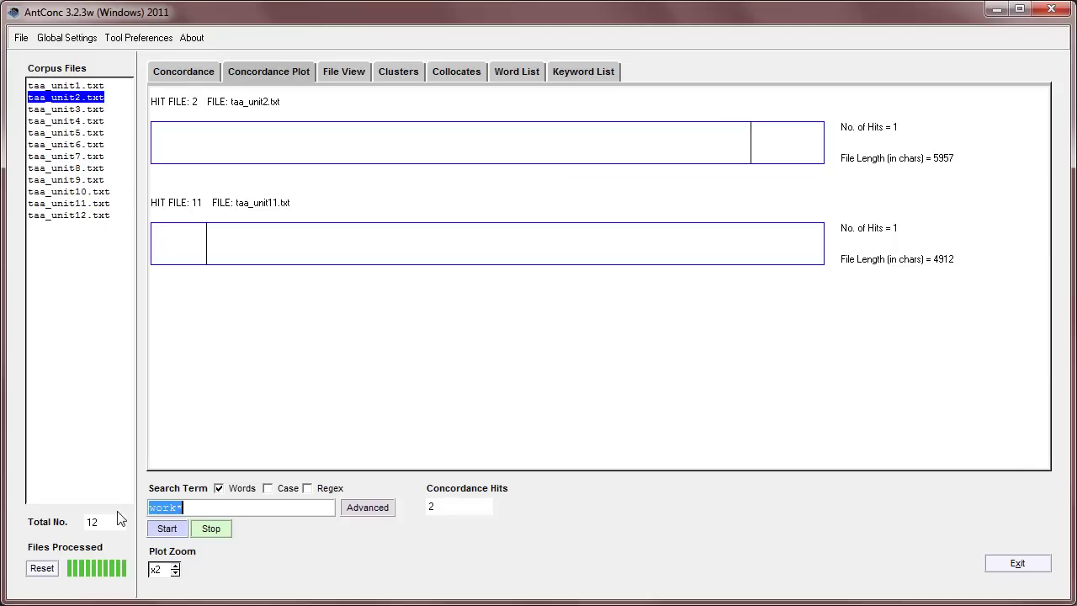
type("and")
key("Return")
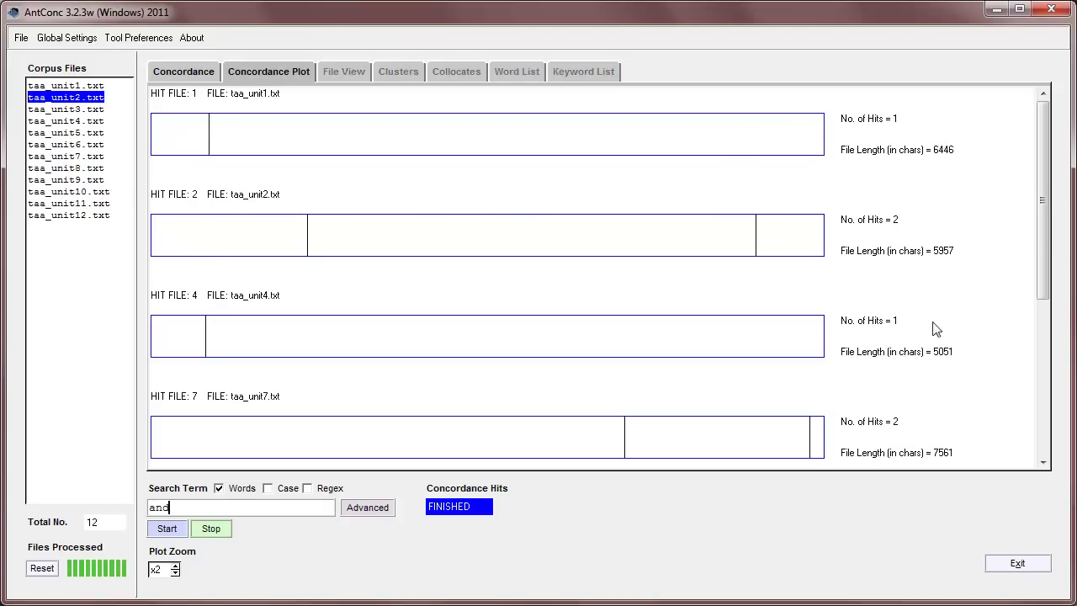
left_click_drag(1045, 217, 1043, 385)
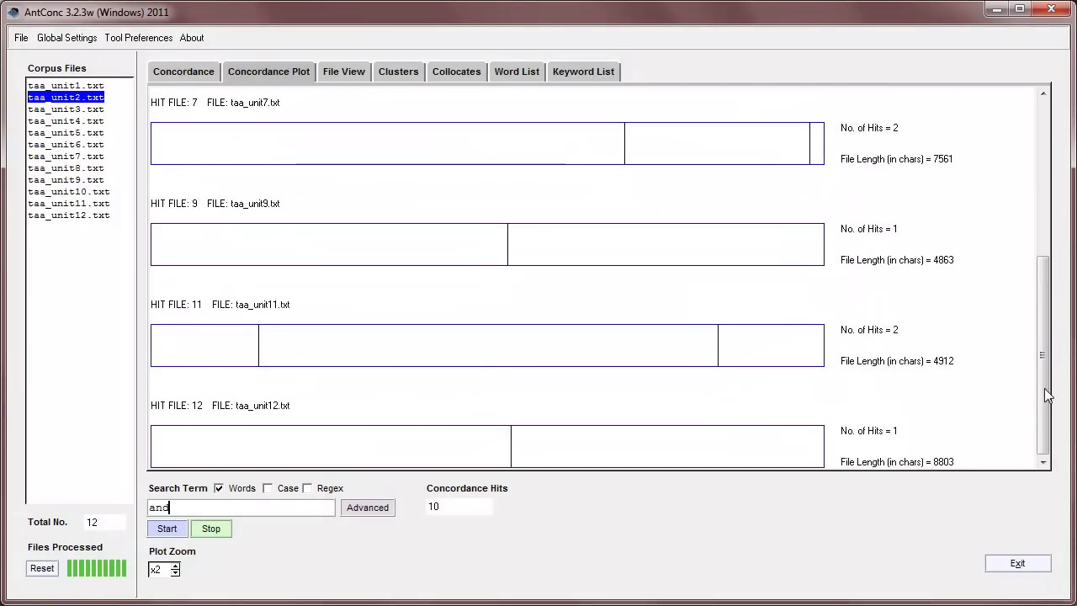
Turn off the context-word restriction and rerun 'and', giving 277 hits
left_click(368, 508)
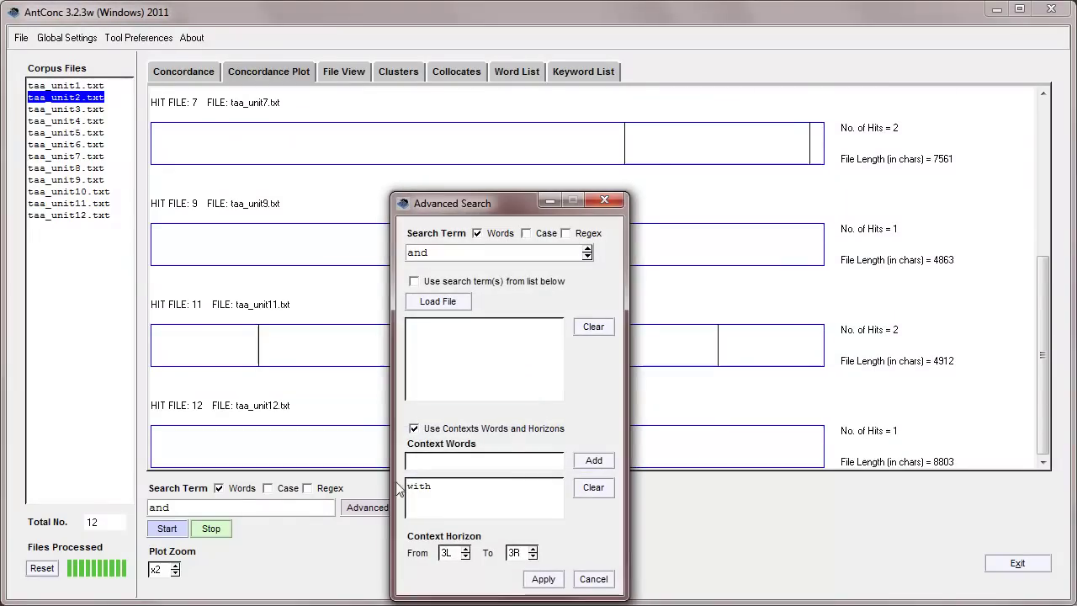
left_click(414, 428)
left_click(548, 578)
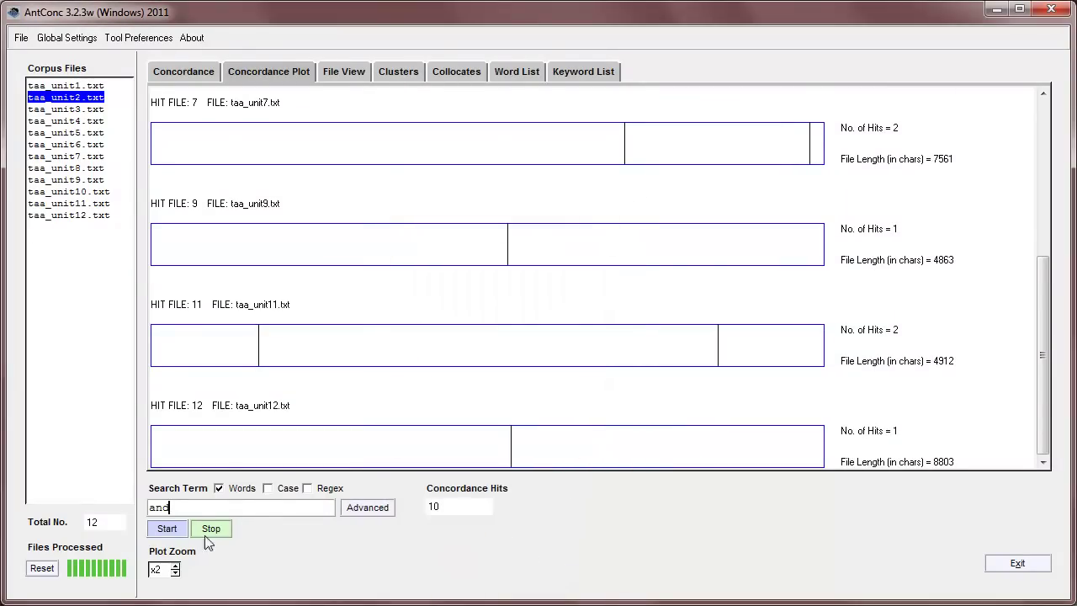
left_click(167, 530)
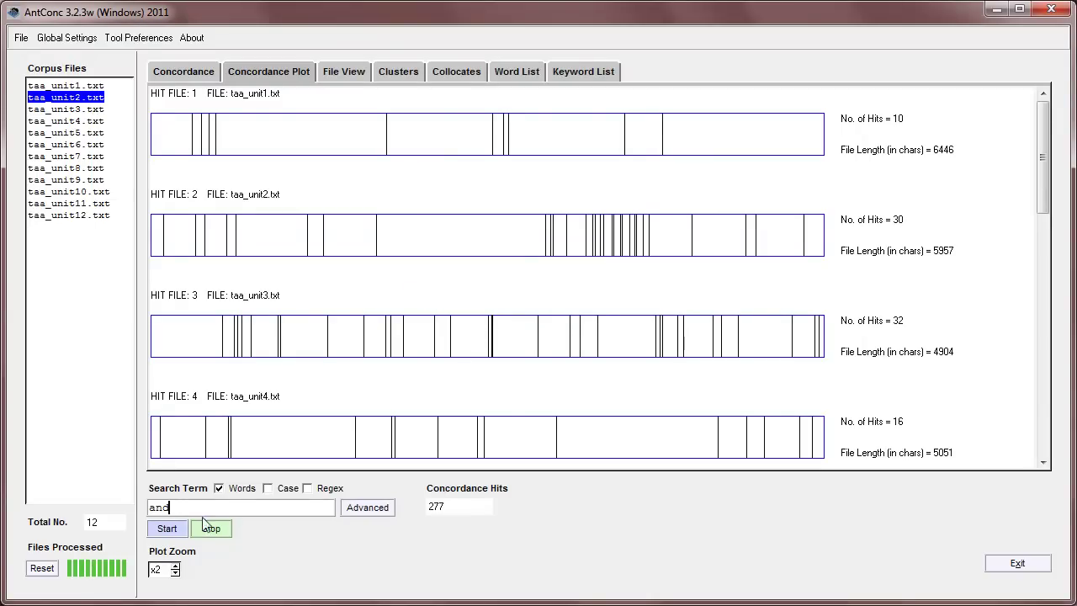
Read an 'and' hit in taa_unit2.txt's text, then return to the plot
left_click(175, 573)
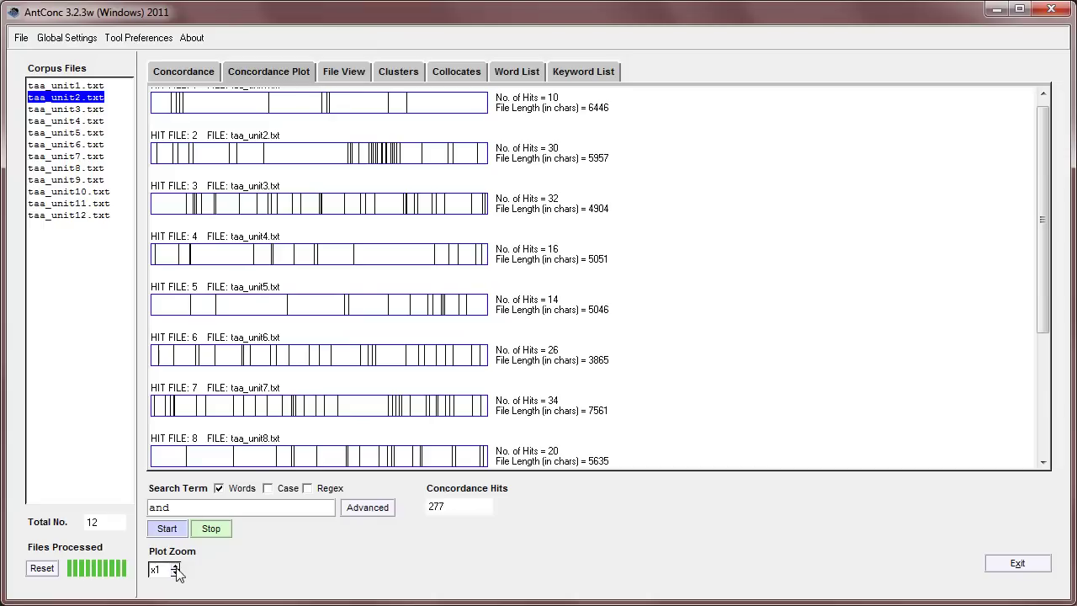
left_click(175, 566)
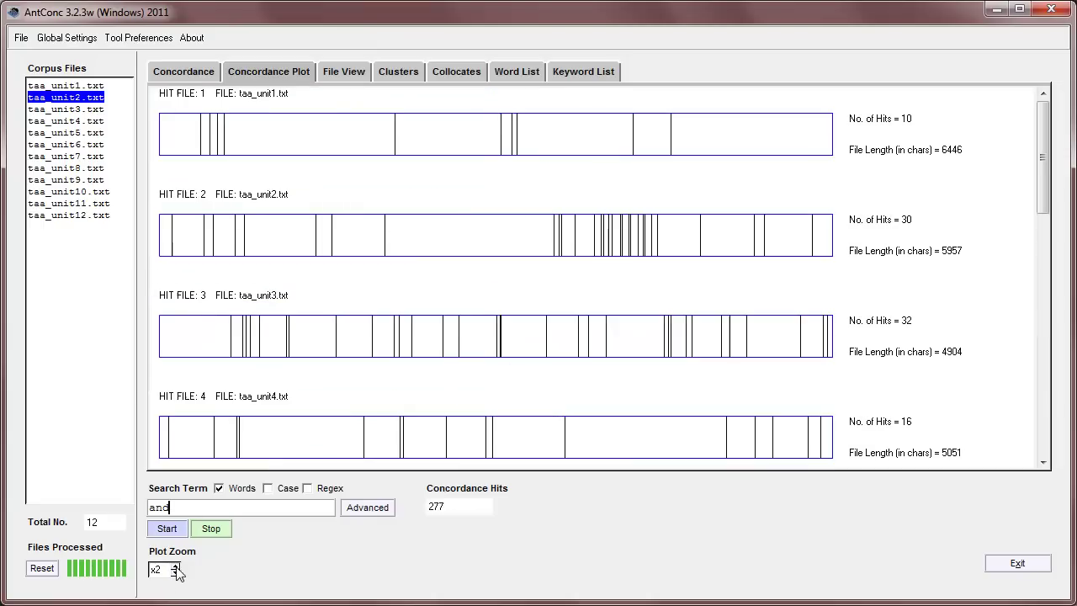
left_click(705, 241)
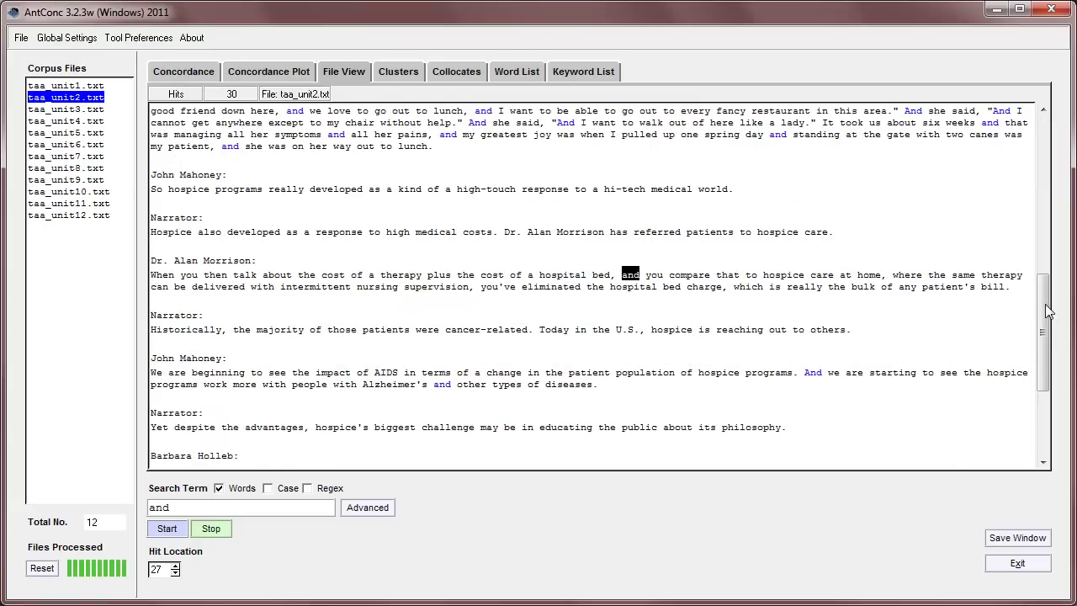
left_click_drag(1043, 307, 1043, 287)
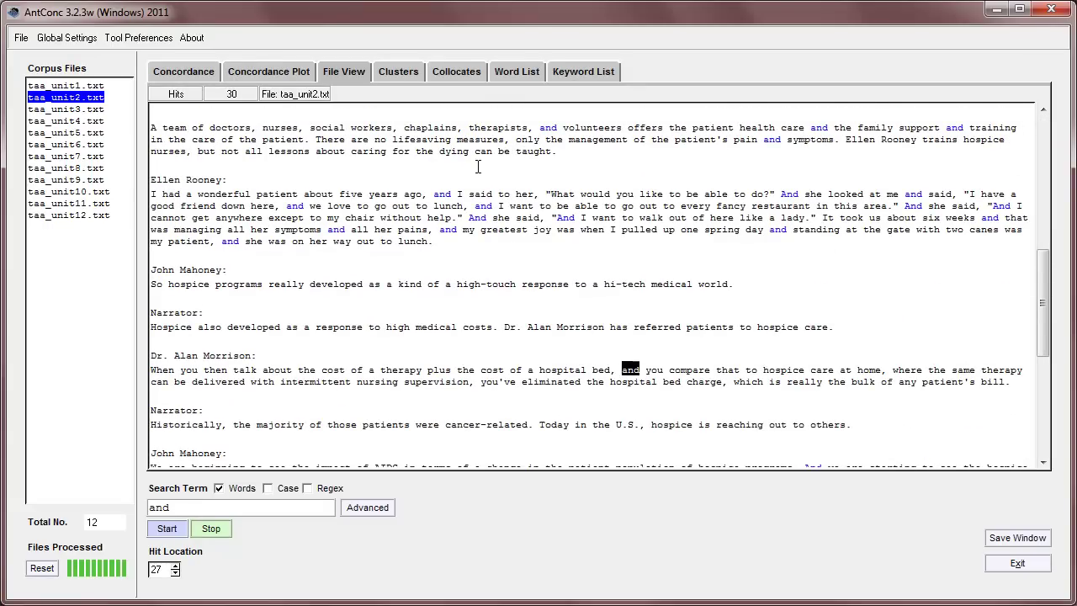
left_click(294, 73)
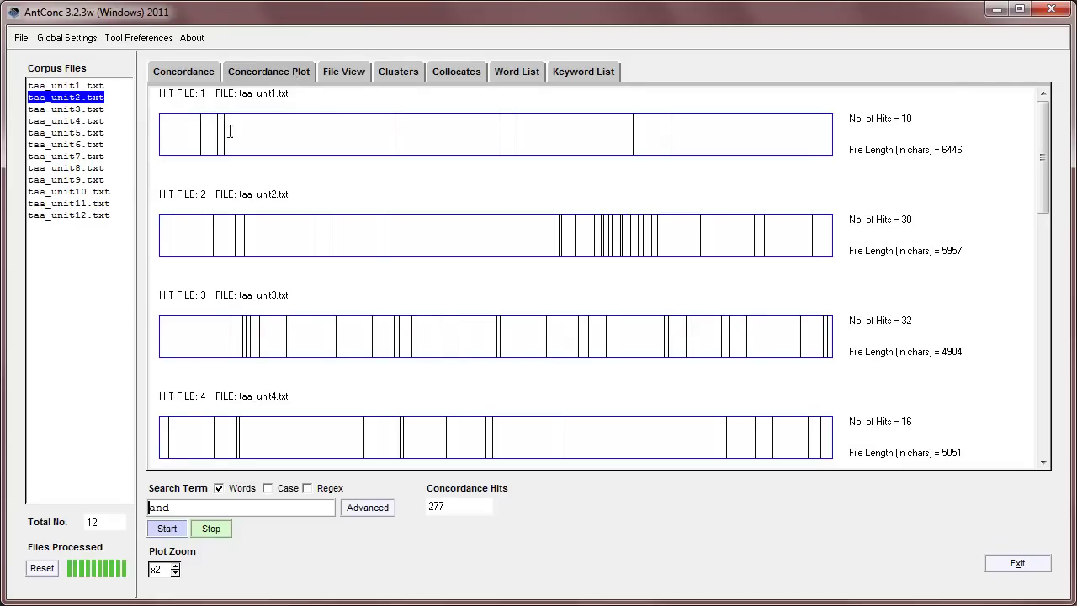
Set the plot zoom to x1 and scroll back to the top of the plots
left_click(175, 568)
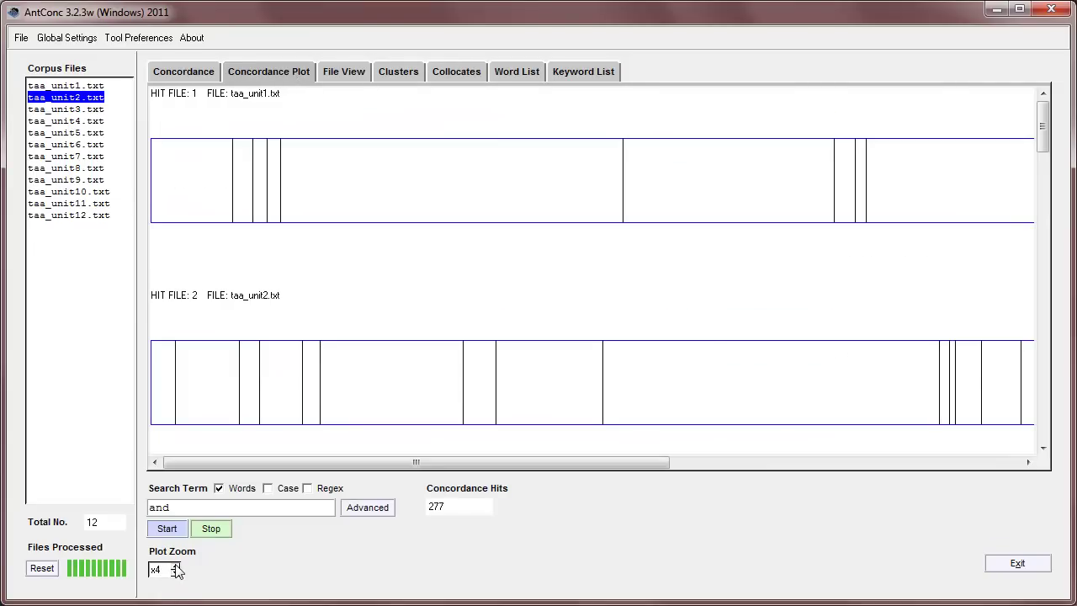
left_click(176, 574)
left_click(176, 573)
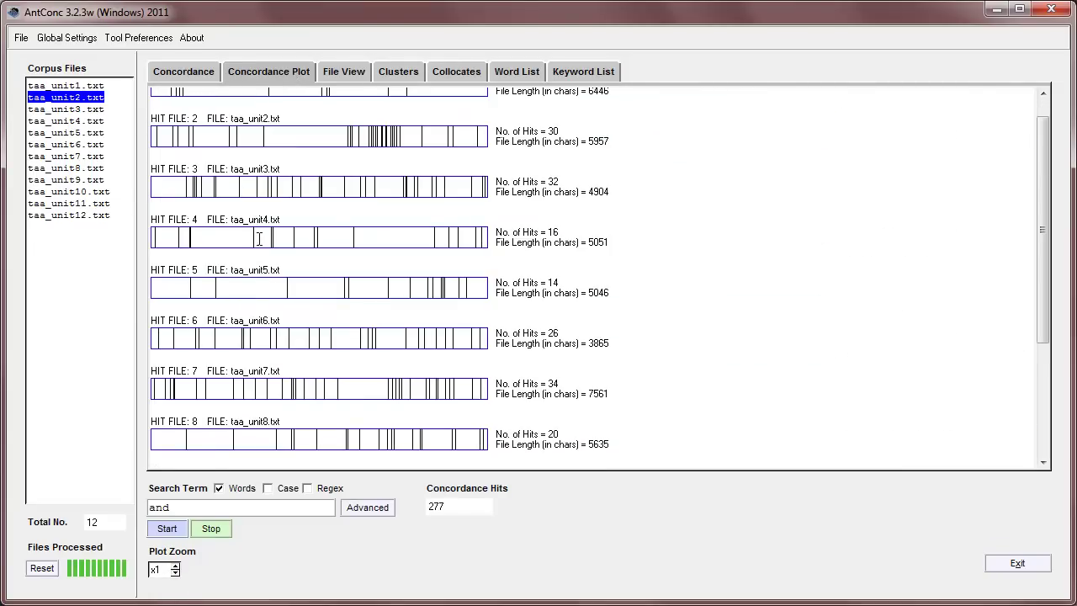
scroll(1048, 222, "up", 1)
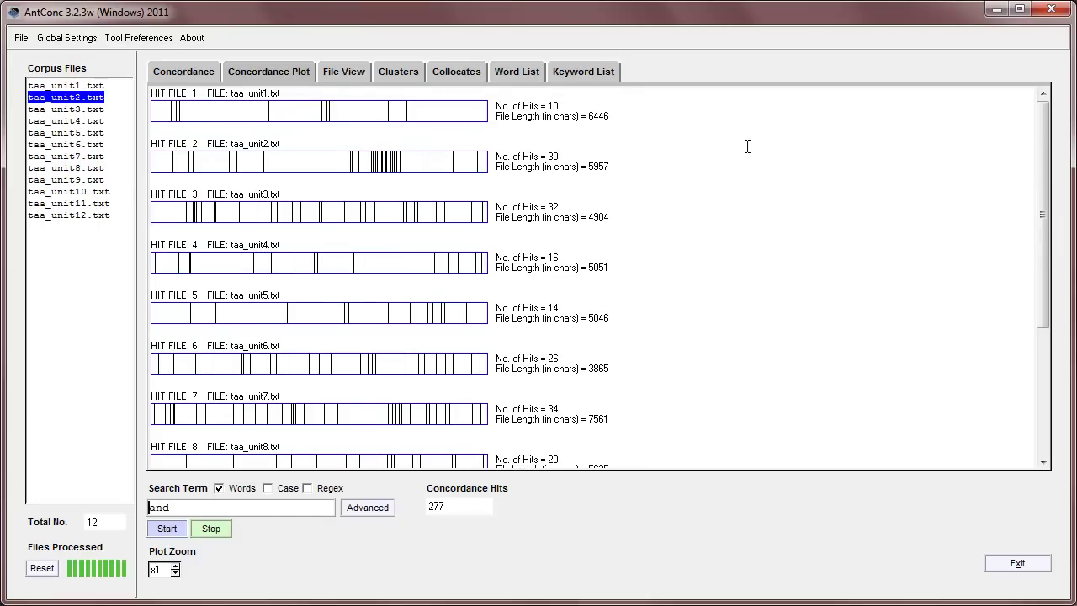